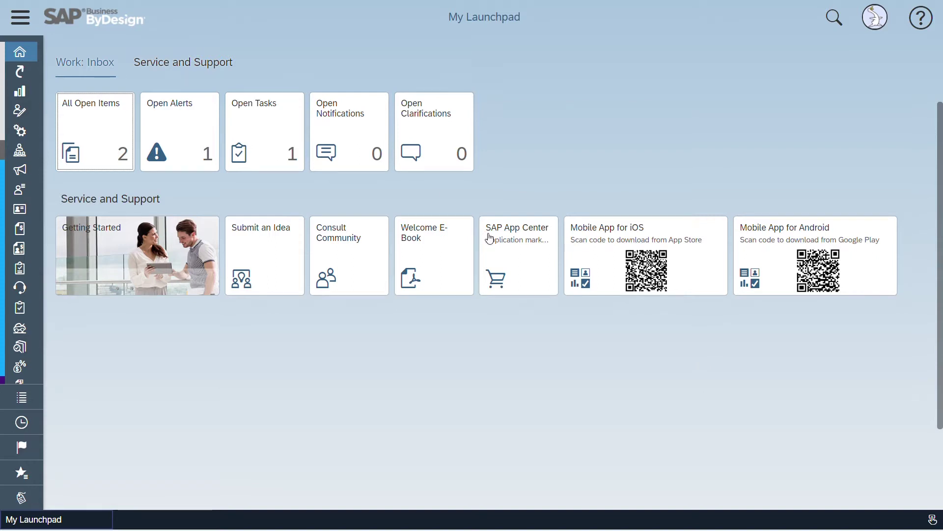
- Open the Journal Entry Vouchers view of the General Ledger work center
left_click(25, 21)
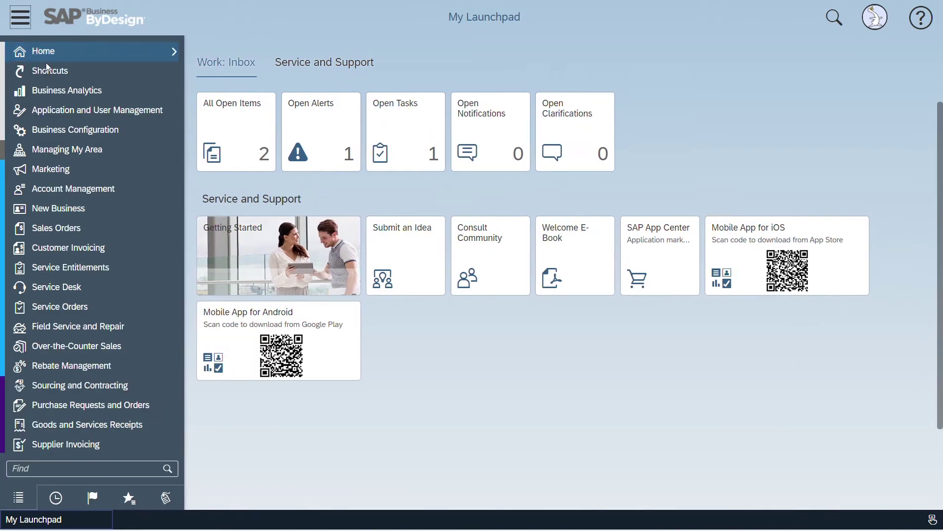
scroll(76, 264, "down", 5)
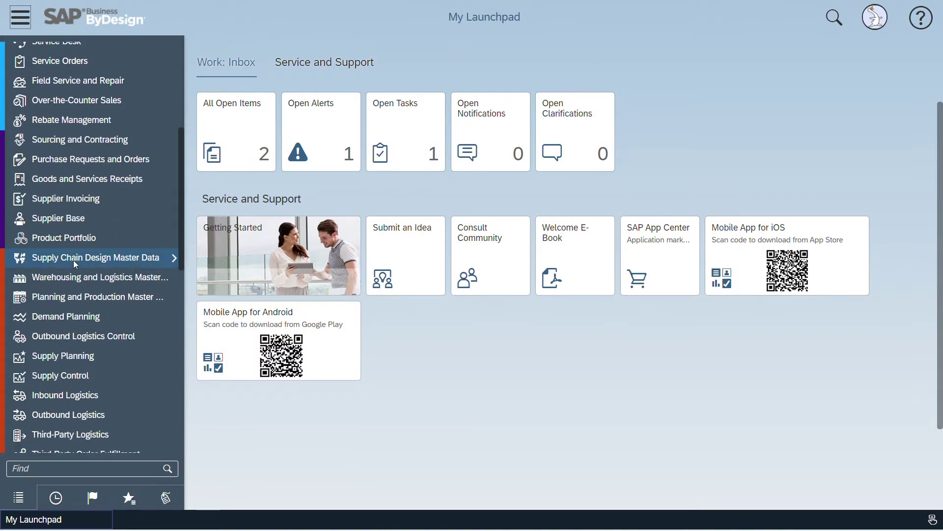
scroll(74, 274, "down", 5)
scroll(72, 290, "down", 5)
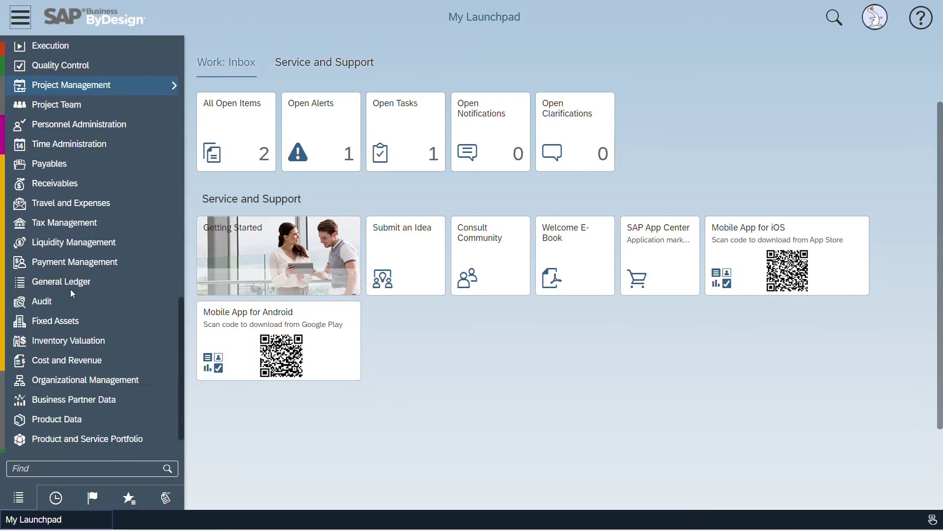
left_click(71, 285)
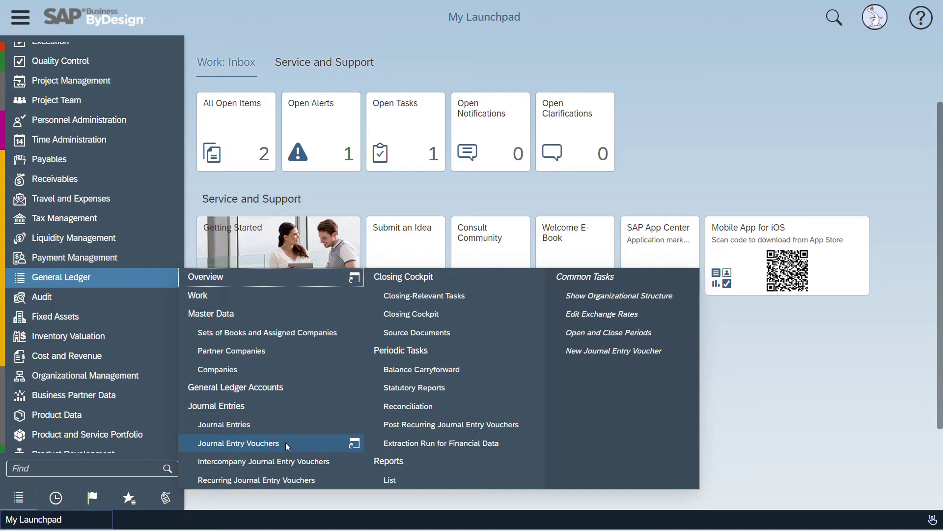
left_click(288, 443)
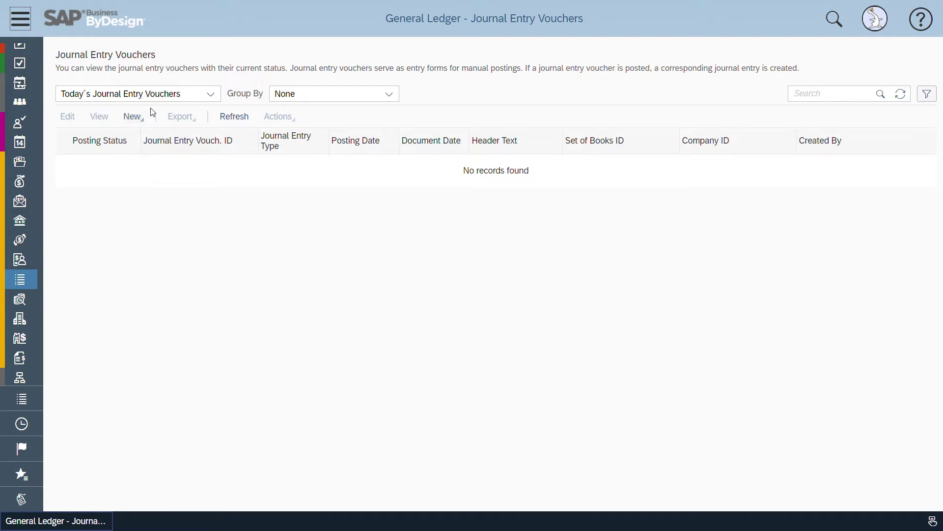
- List all journal entry vouchers and start a new Journal Entry Voucher
left_click(202, 99)
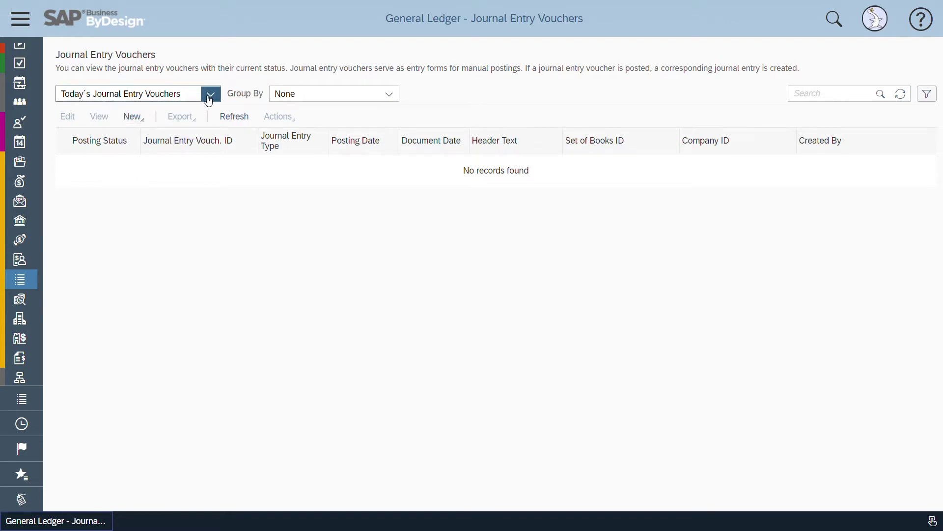
left_click(140, 212)
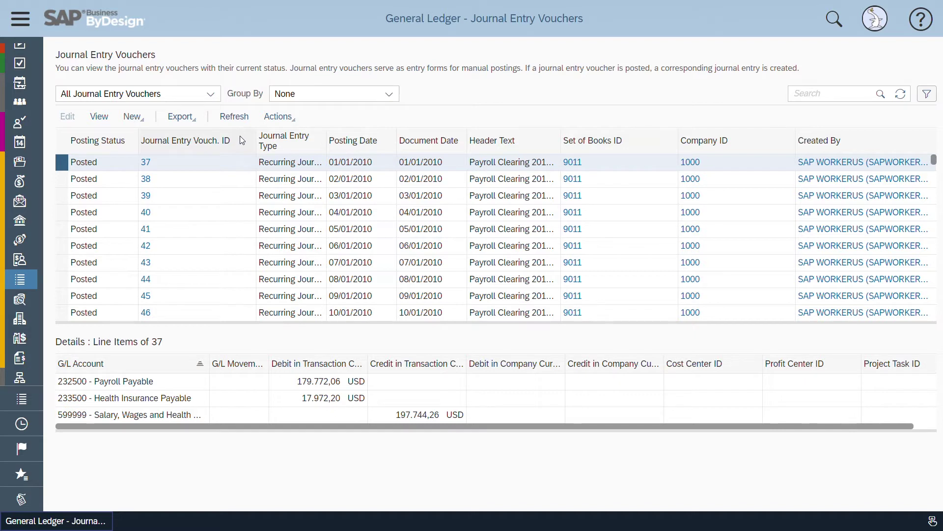
left_click(142, 120)
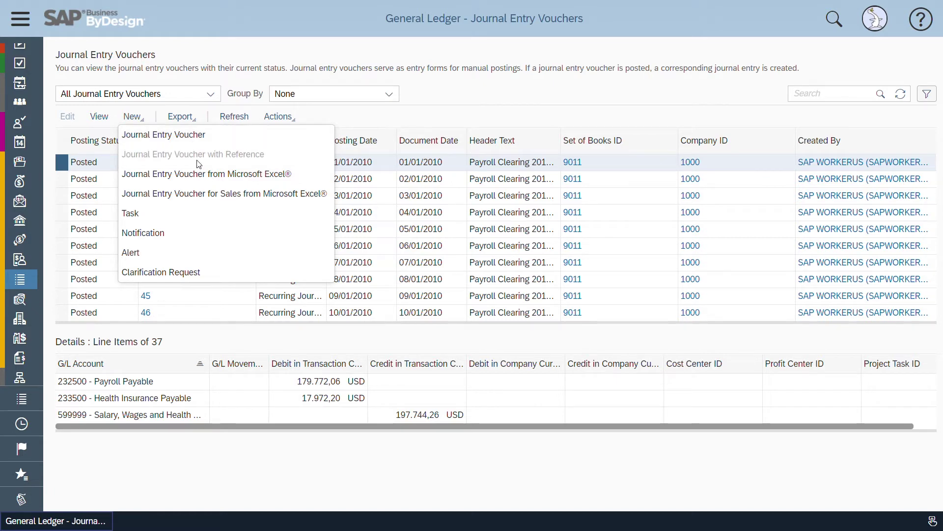
left_click(182, 142)
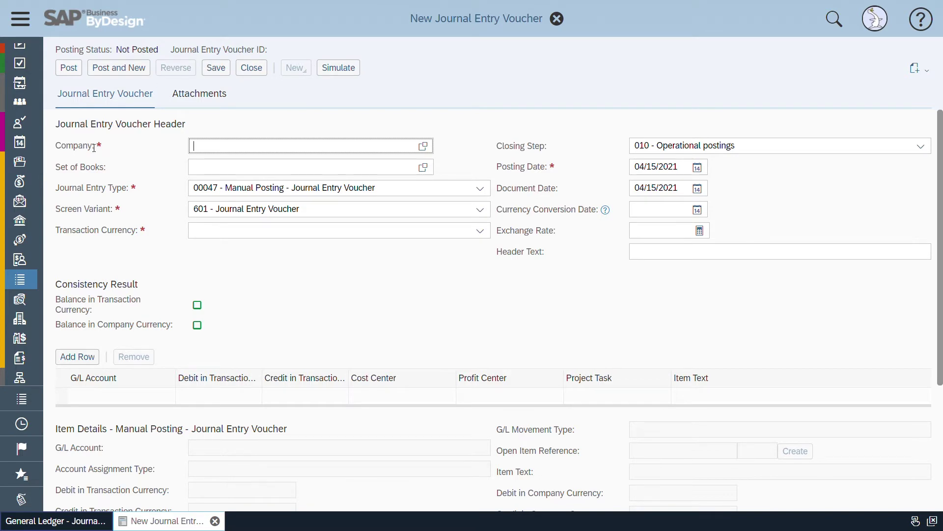
- Review the available sets of books and journal entry types for the voucher header without changing either selection
left_click_drag(56, 170, 110, 173)
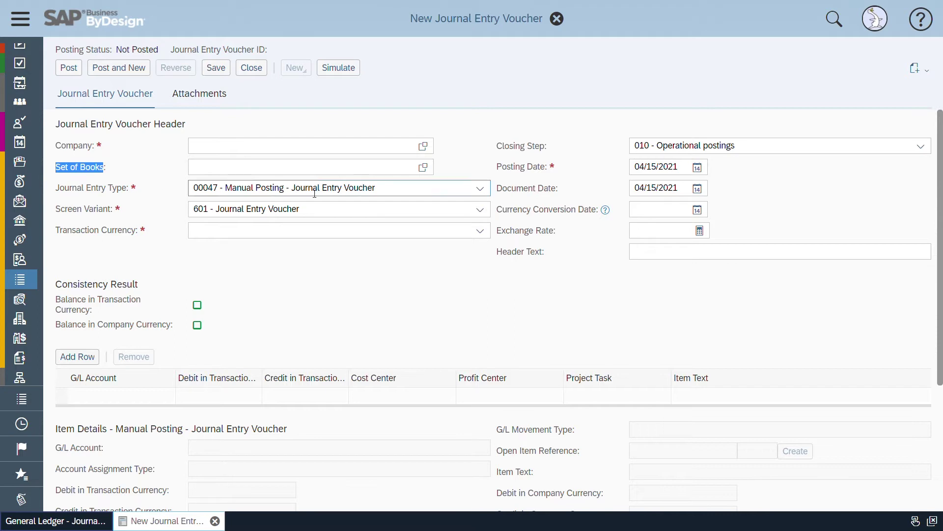
left_click(391, 167)
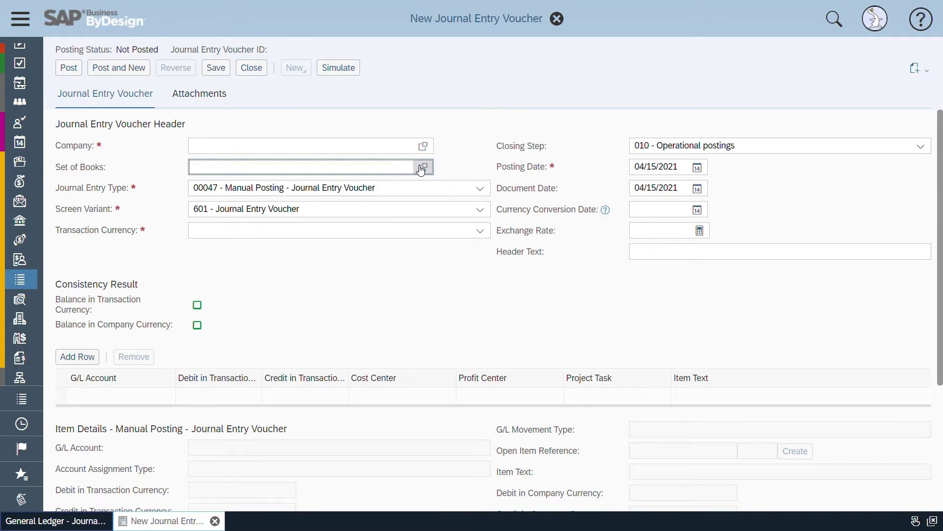
left_click(421, 168)
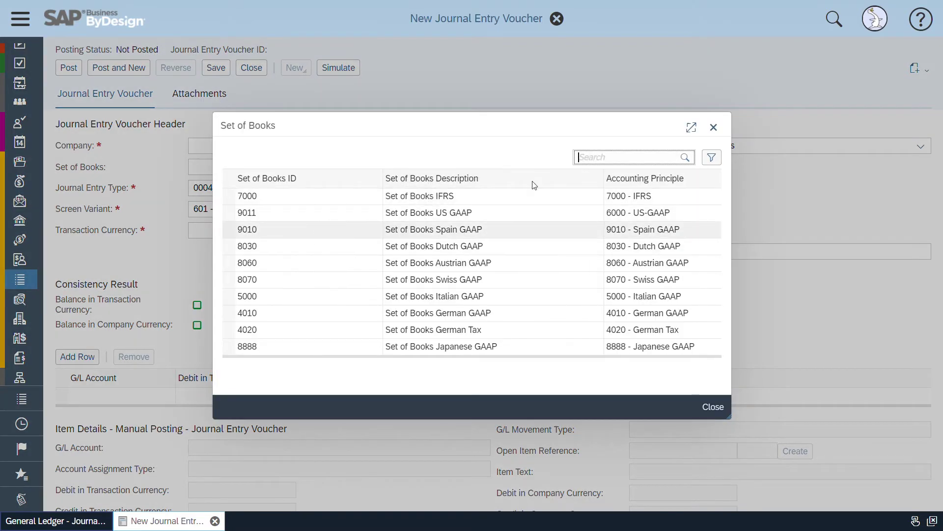
left_click(714, 127)
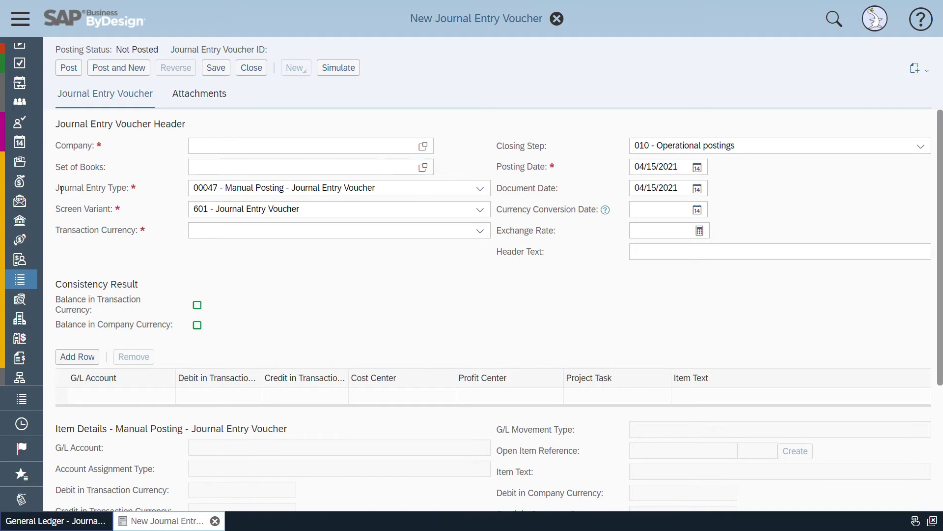
left_click_drag(56, 189, 127, 189)
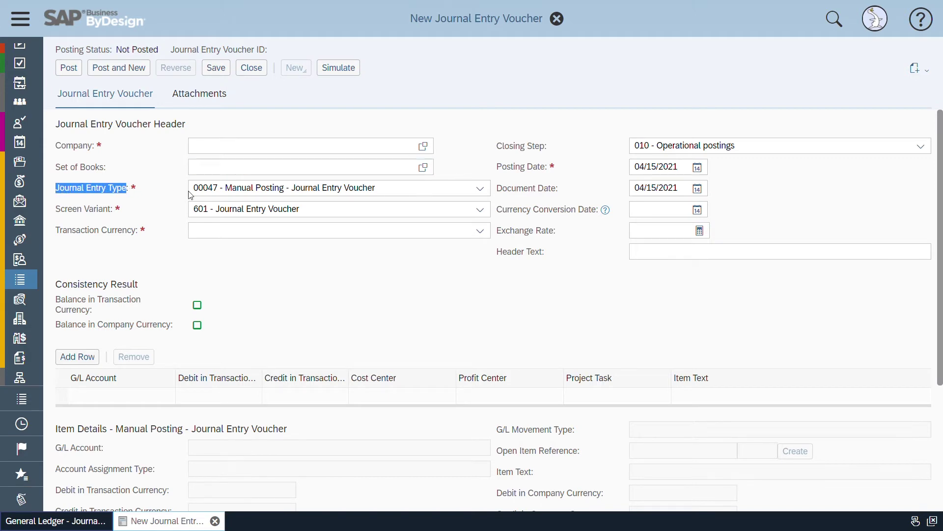
left_click(481, 190)
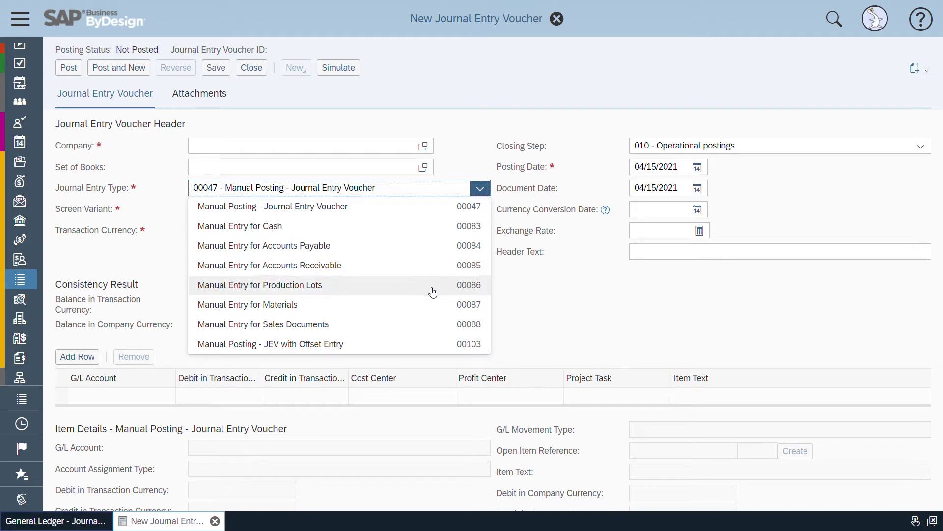
left_click(537, 295)
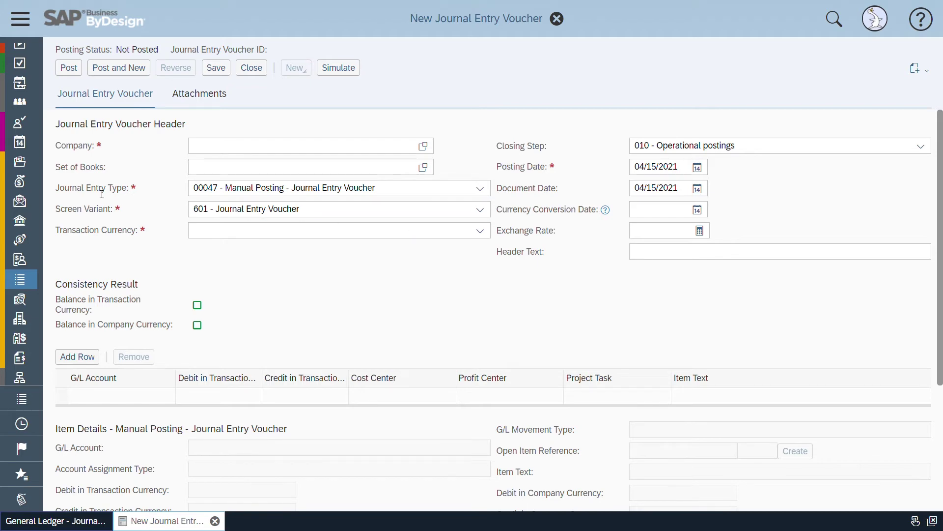
- Add an empty line item row to the new journal entry voucher
scroll(107, 193, "down", 2)
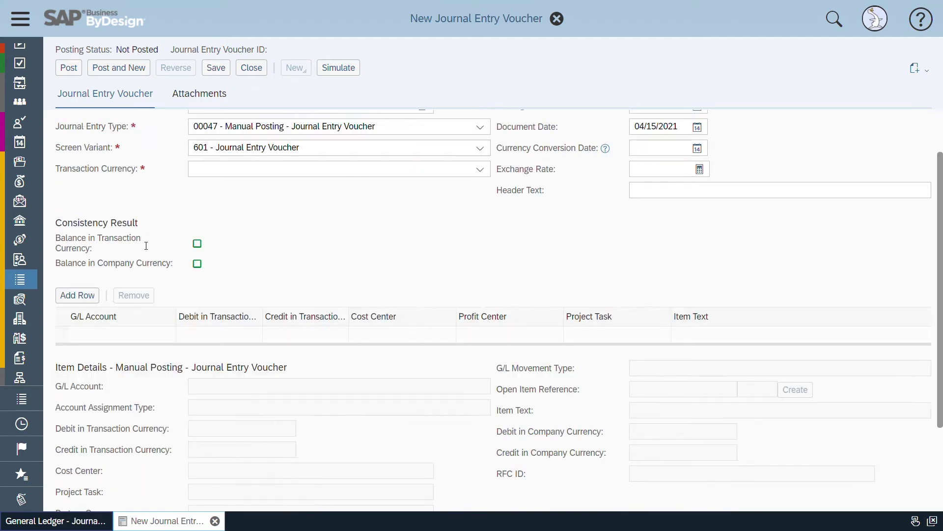
left_click(89, 295)
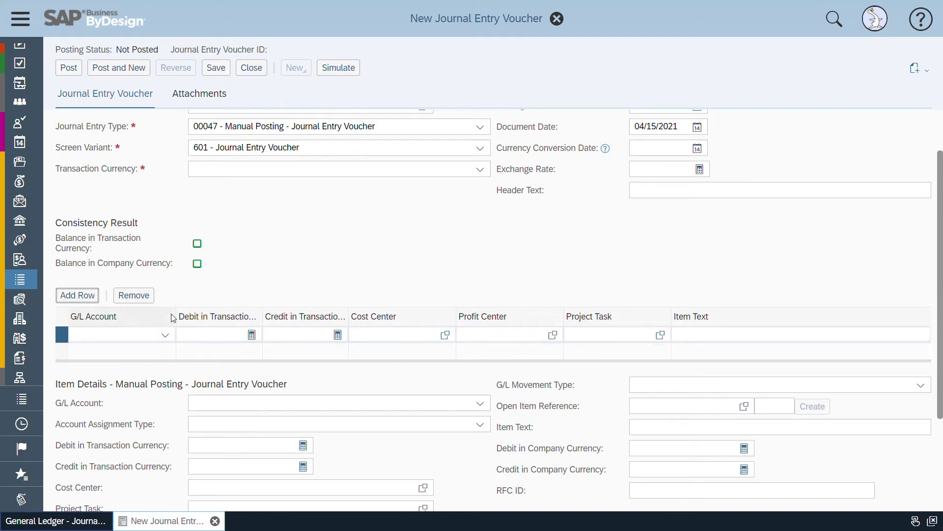
scroll(221, 281, "up", 3)
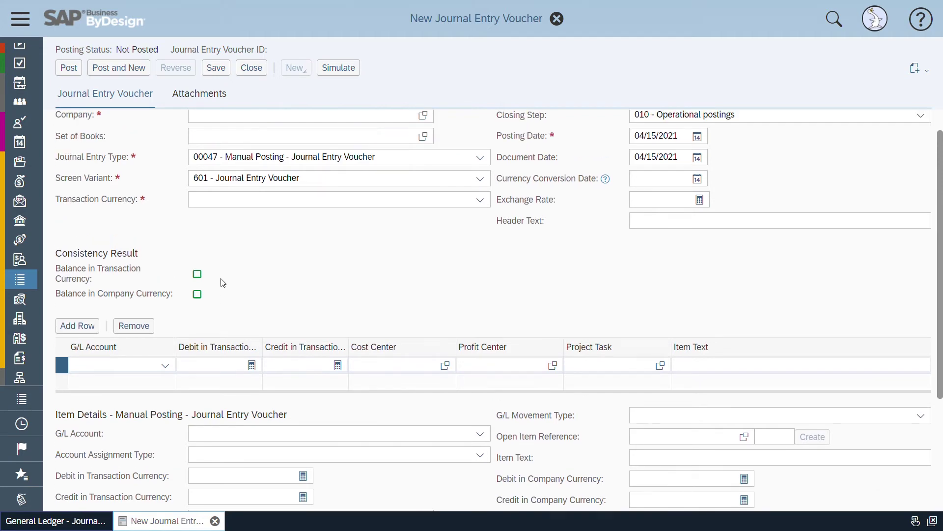
scroll(17, 147, "up", 3)
scroll(15, 83, "up", 5)
- Open the activity list of the First Implementation project from Business Configuration's implementation projects
left_click(21, 20)
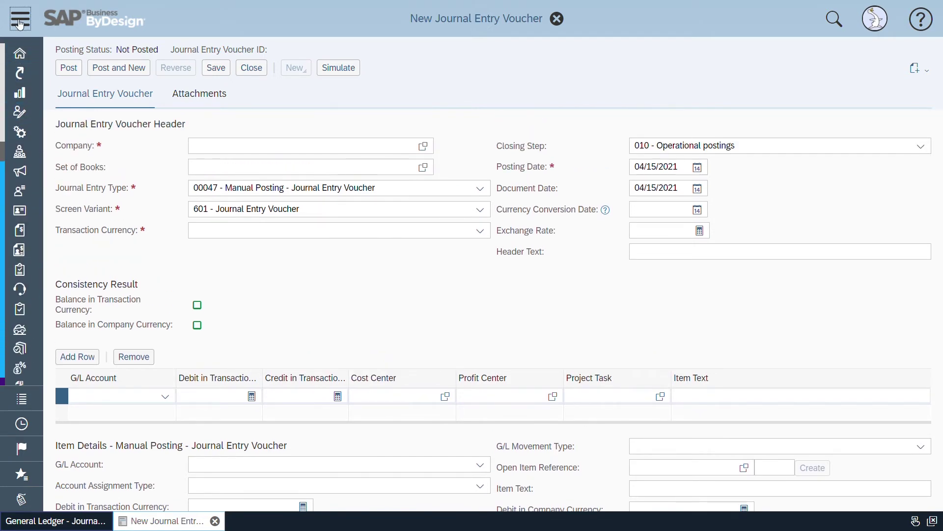
scroll(66, 133, "up", 6)
scroll(66, 133, "up", 8)
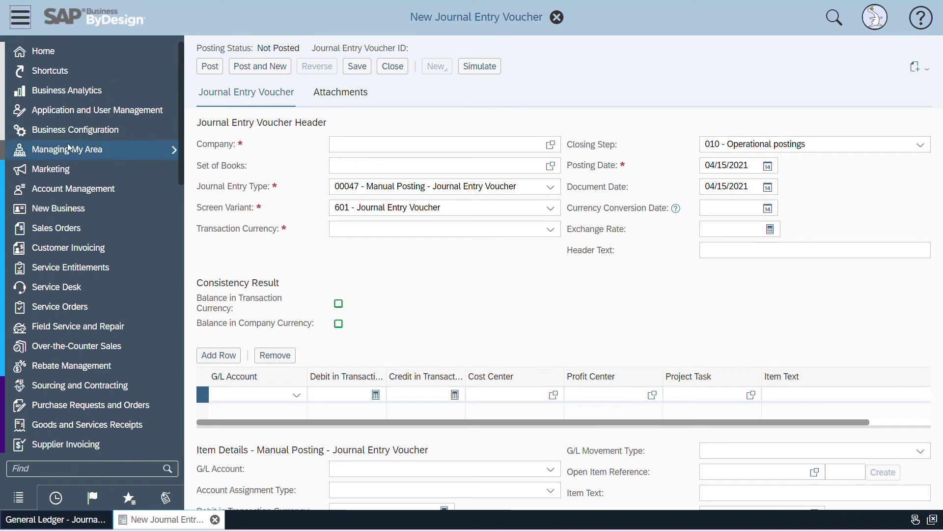
mouse_move(94, 136)
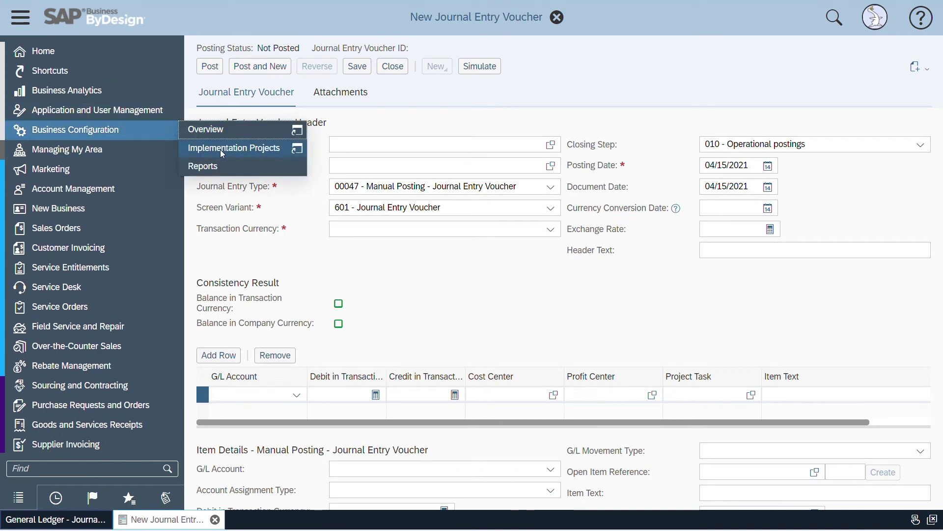
left_click(234, 147)
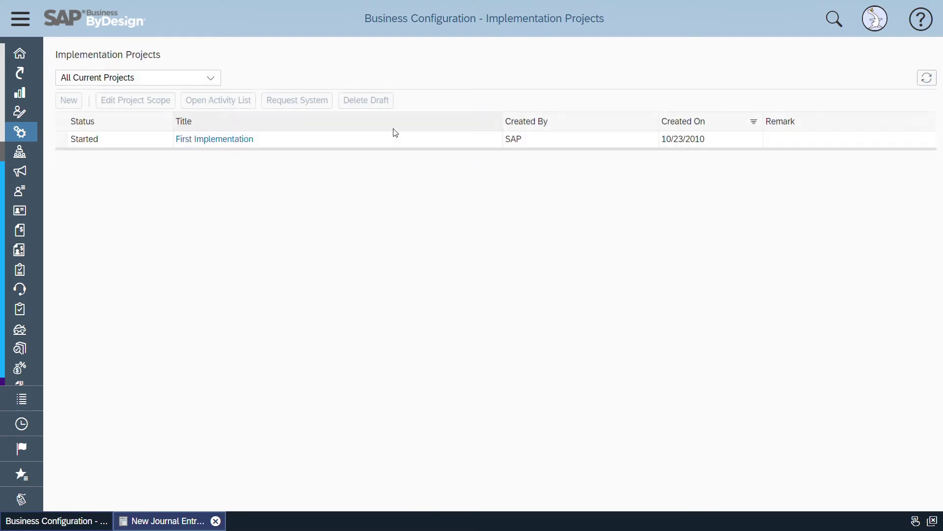
left_click(228, 144)
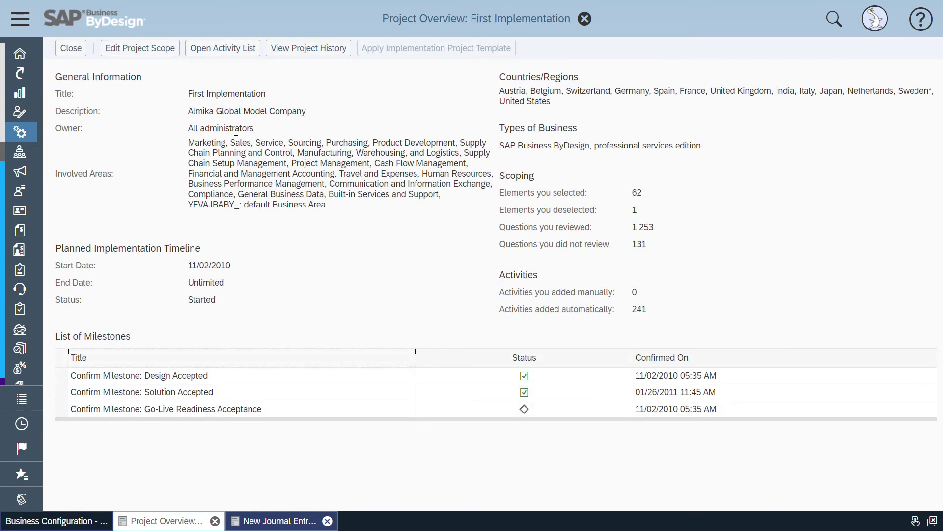
left_click(223, 48)
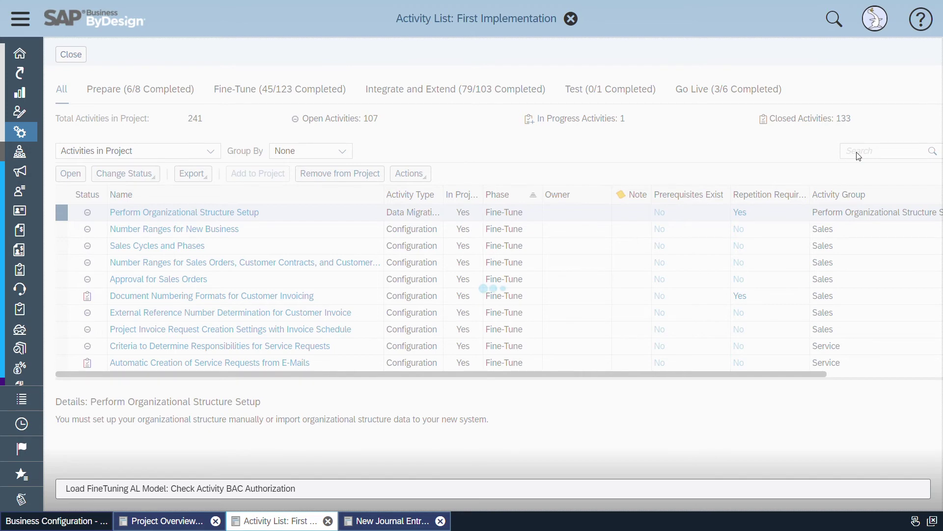
- Search the activities for "account" and open the Charts of Accounts, Financial Reporting Structures, Account Determination activity
left_click(862, 156)
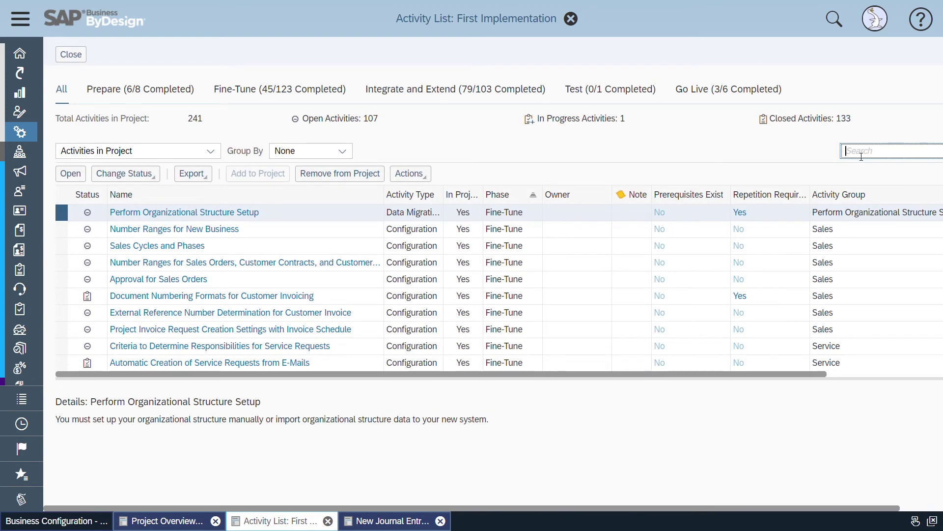
type("account")
key("Return")
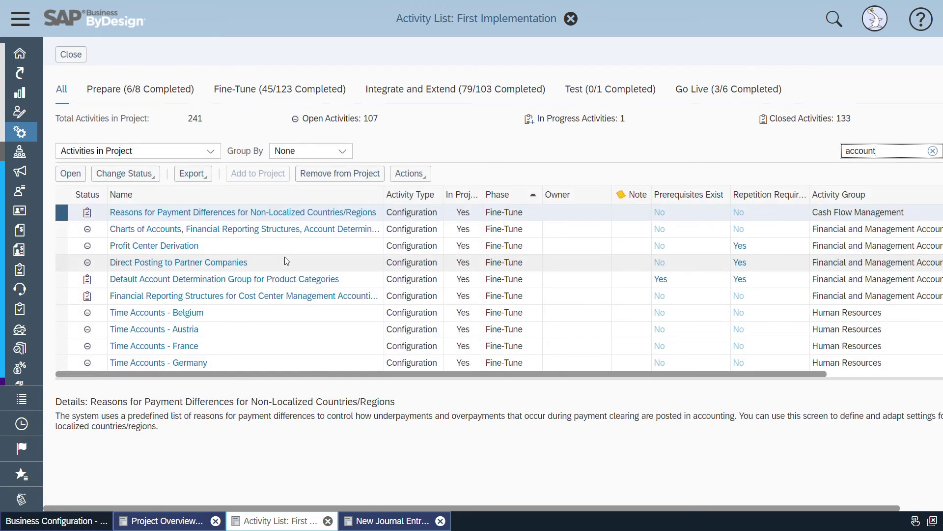
scroll(290, 264, "down", 1)
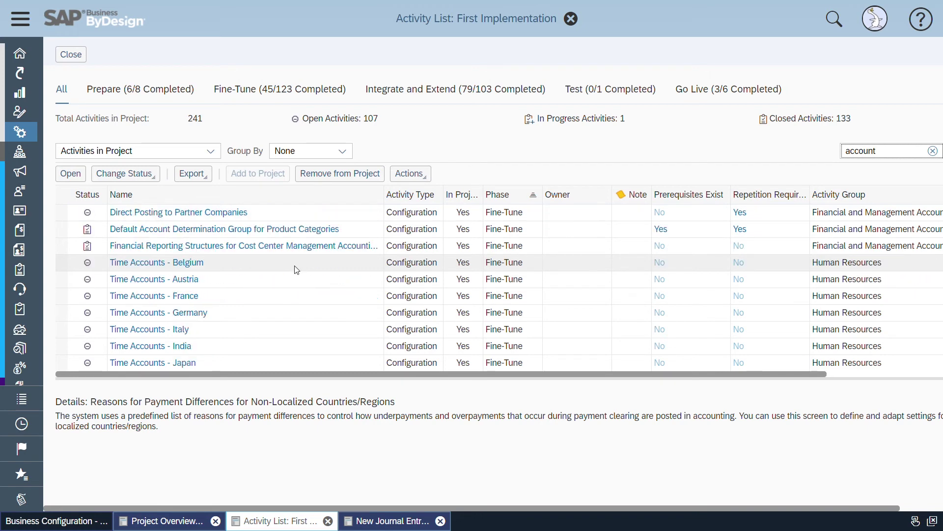
scroll(297, 269, "up", 2)
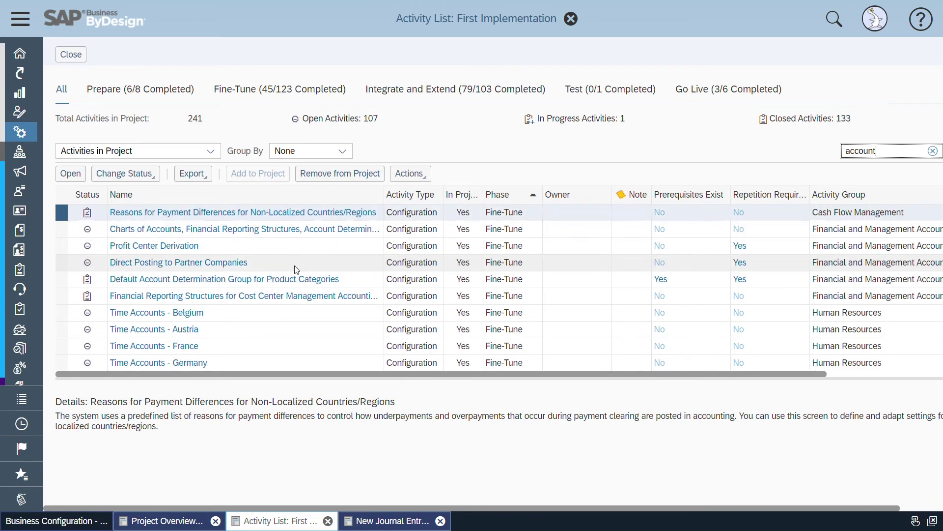
left_click(275, 230)
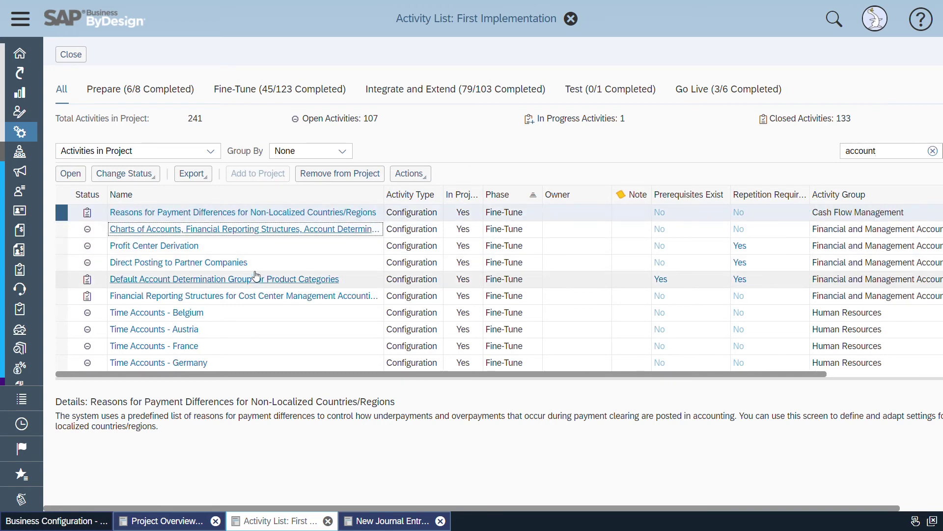
left_click(207, 229)
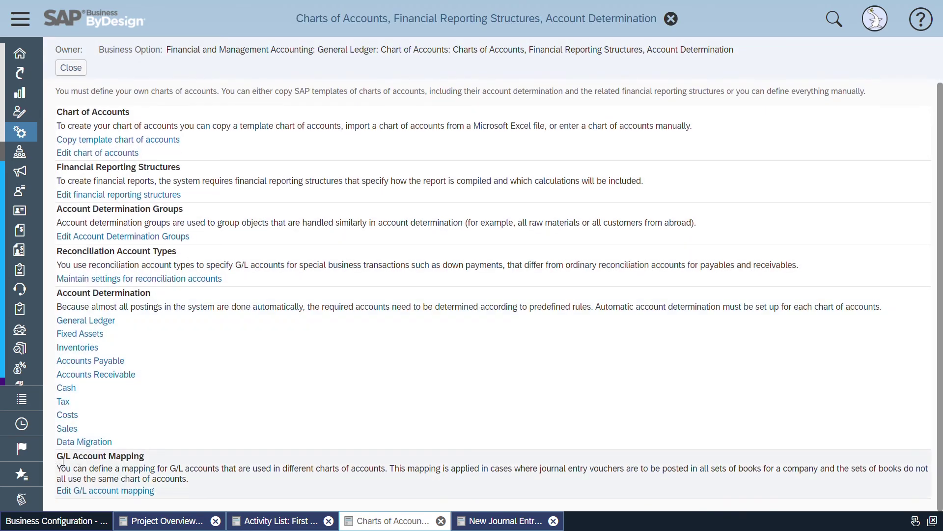
- Open the G/L account mapping for editing and examine the US to IFRS account pairs, including Marketing Expenses
mouse_move(62, 460)
left_mouse_down()
mouse_move(139, 455)
mouse_move(185, 468)
mouse_move(196, 487)
left_mouse_up()
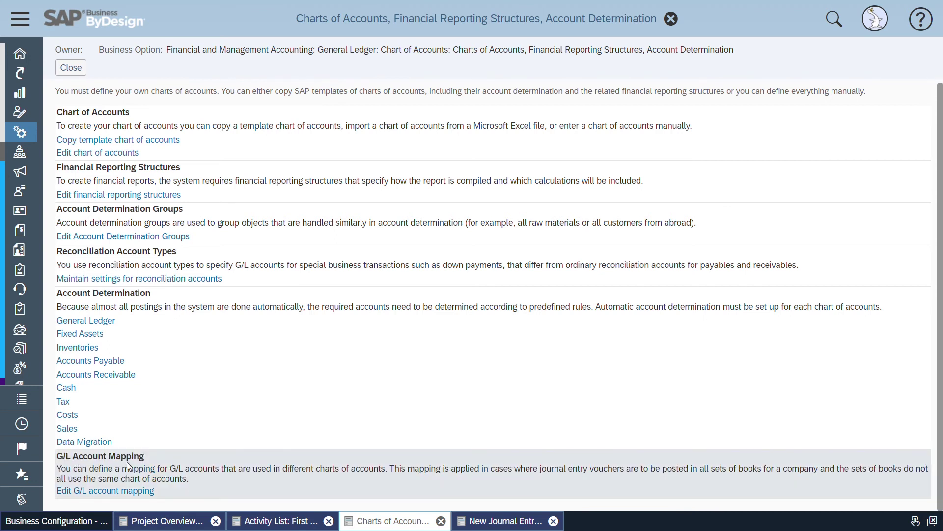
left_click(121, 491)
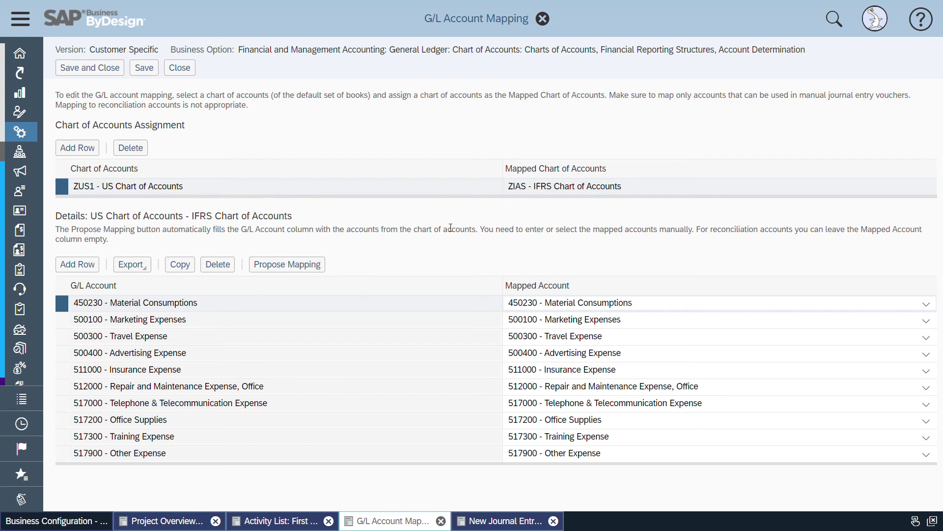
left_click(224, 326)
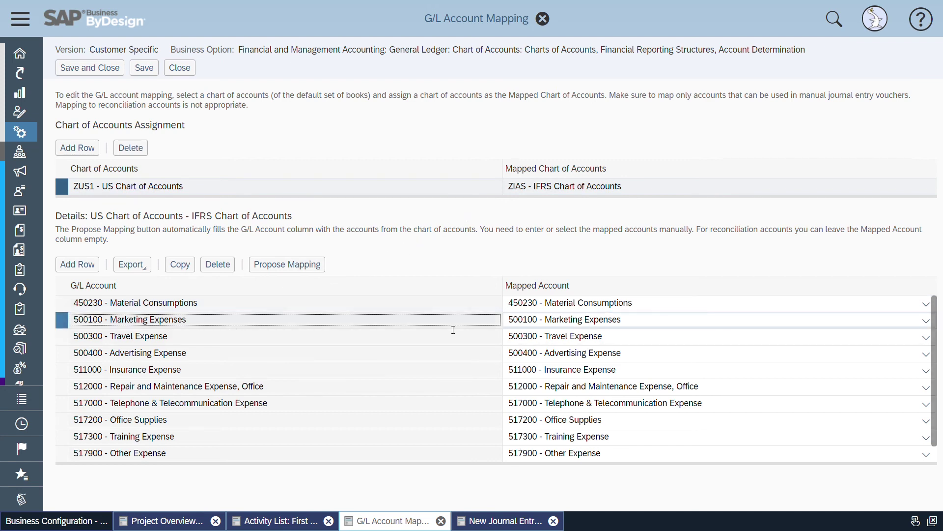
scroll(430, 353, "down", 1)
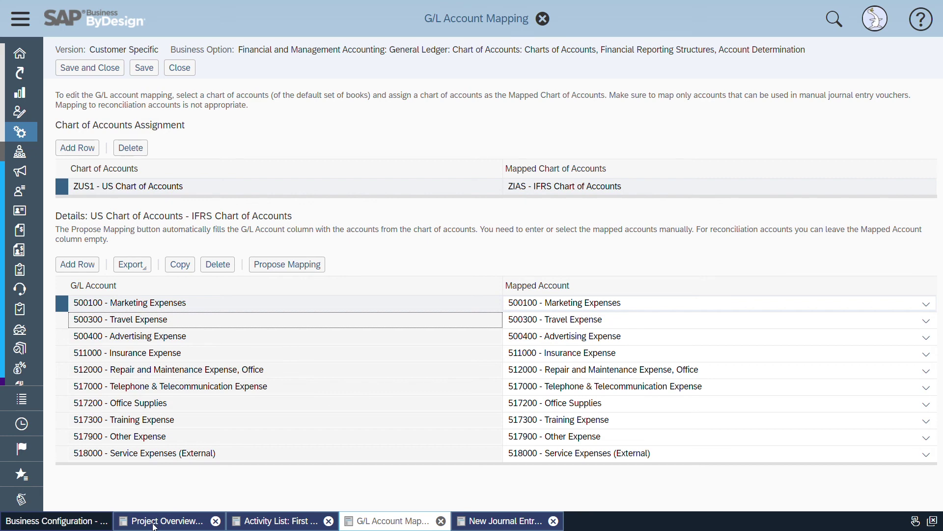
- Return to the new journal entry voucher and review its line item's G/L account field and the header
left_click(154, 526)
left_click(488, 522)
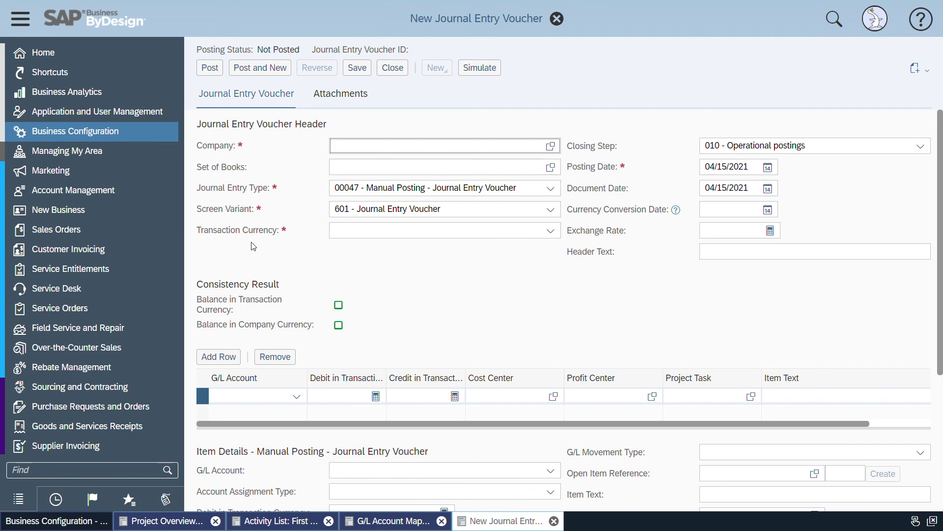
scroll(294, 309, "down", 3)
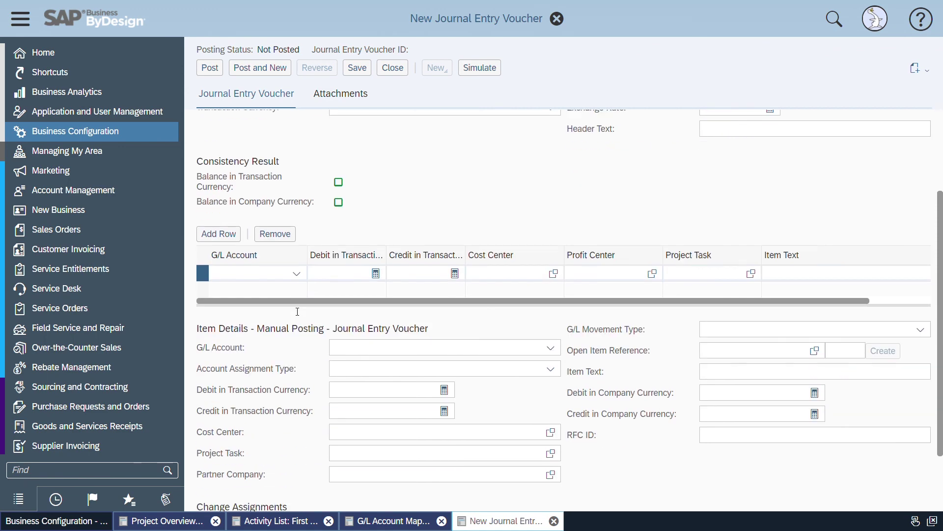
scroll(295, 311, "up", 1)
left_click(266, 335)
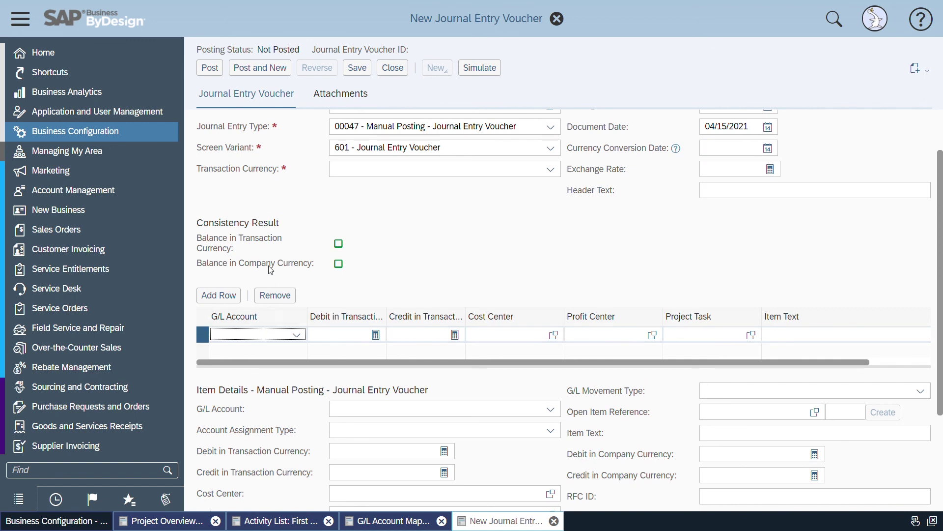
scroll(271, 270, "up", 1)
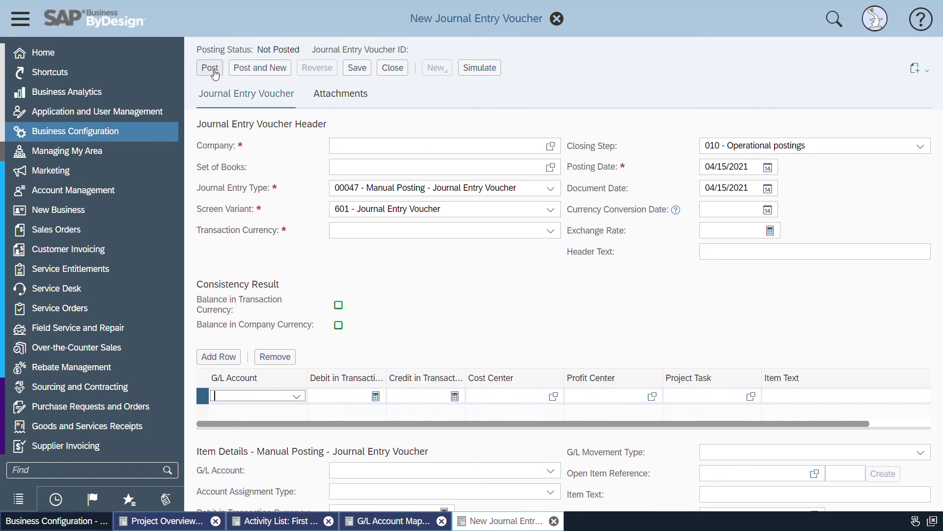